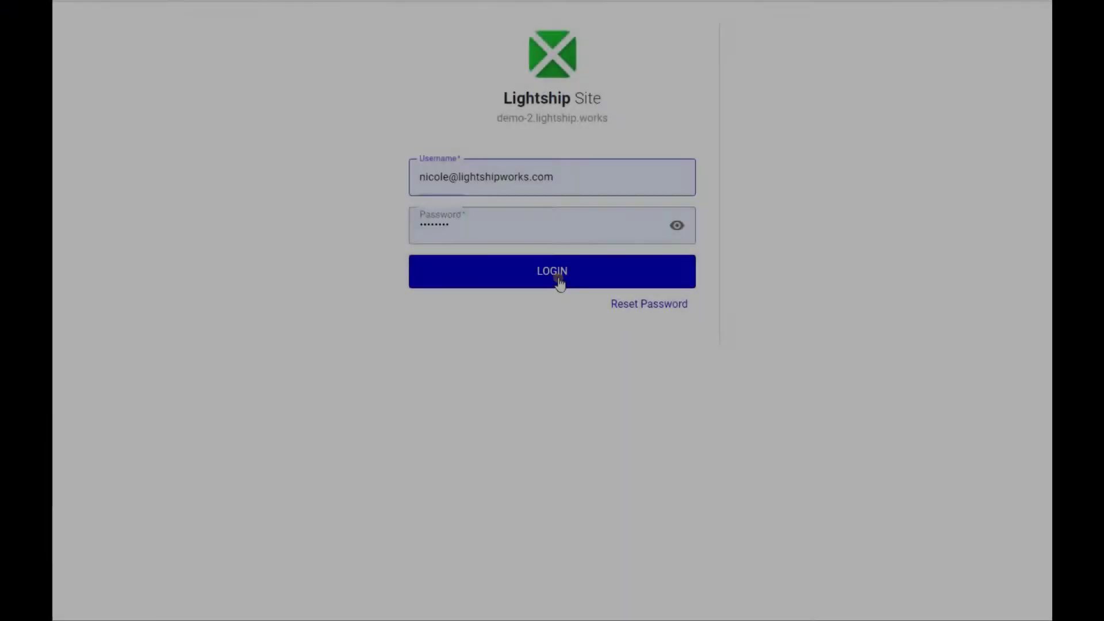
Sign in to the Lightship site with the entered username and password
left_click(560, 283)
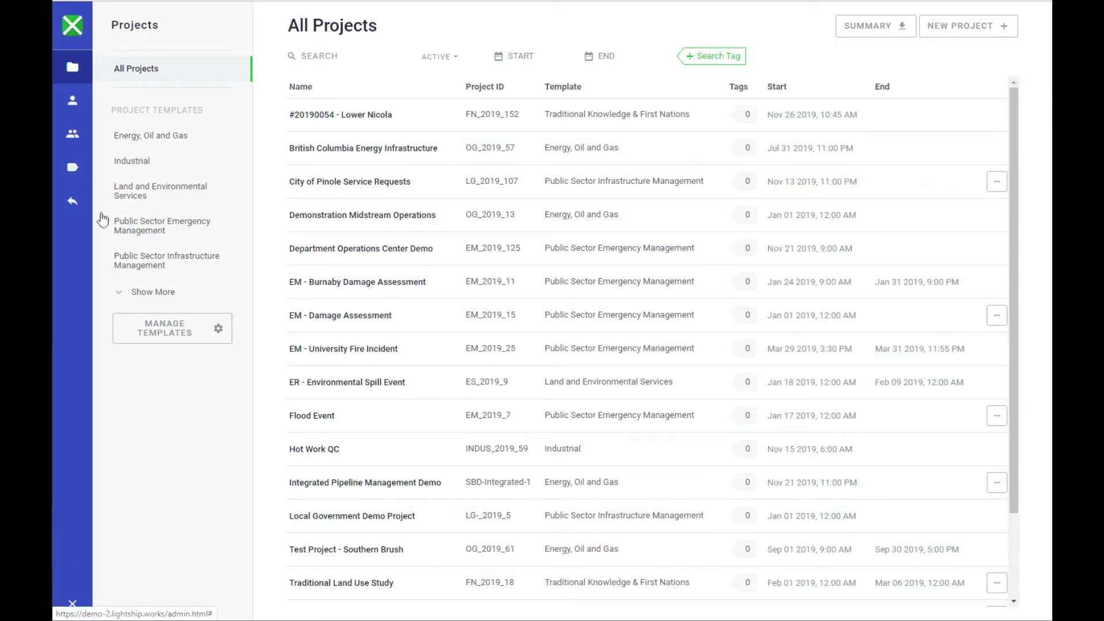
Create a new project template named 'Fire and Flooding' from the templates list
left_click(157, 333)
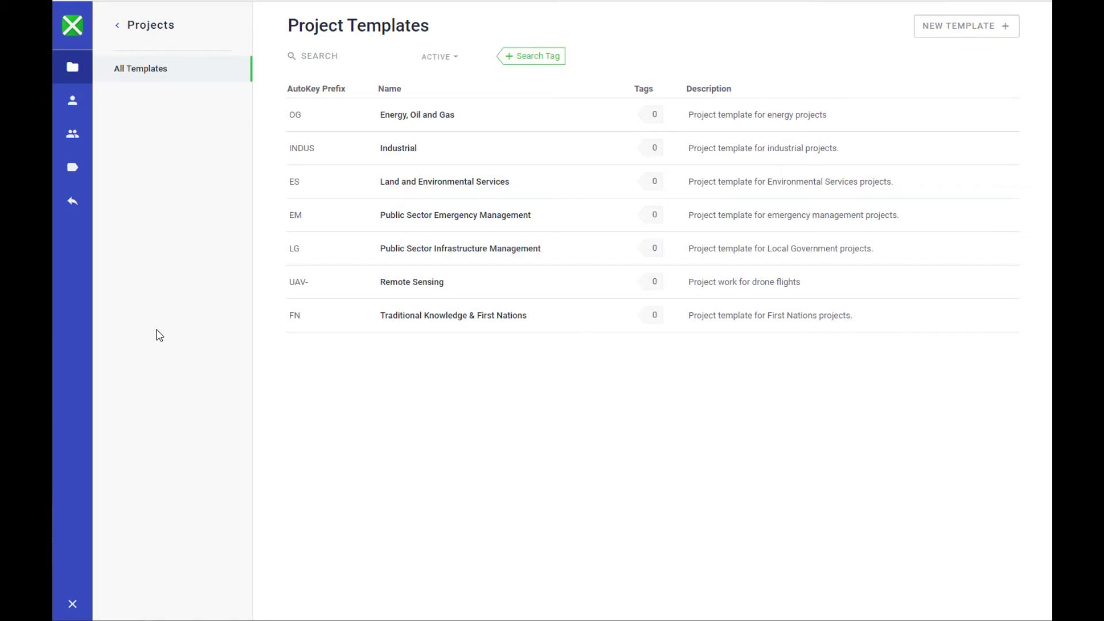
left_click(978, 27)
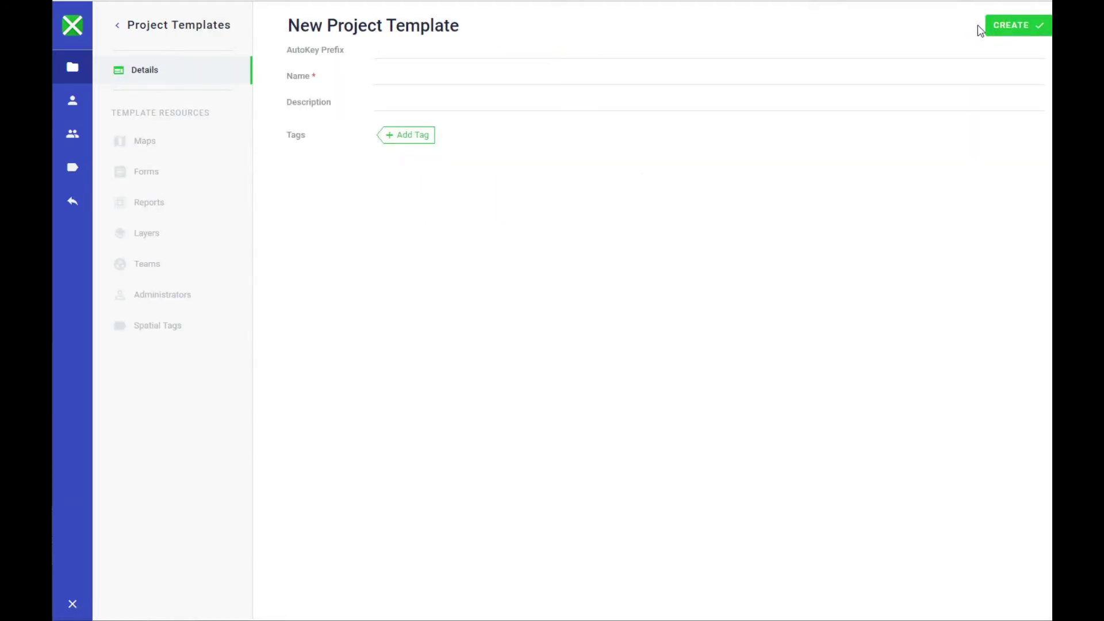
left_click(838, 75)
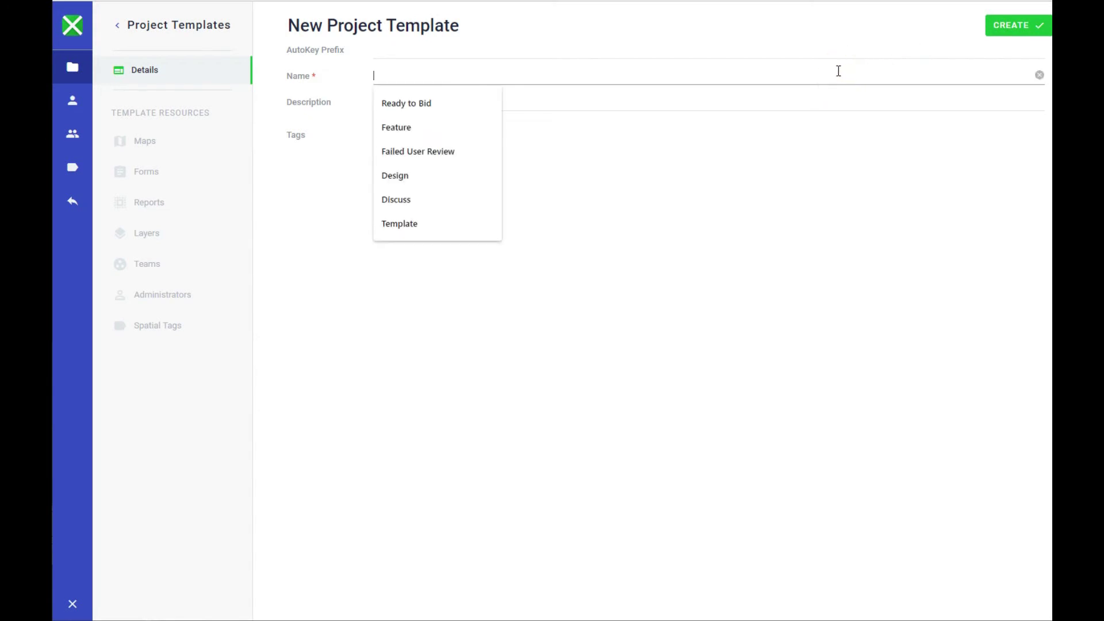
type("Fire and Flooding")
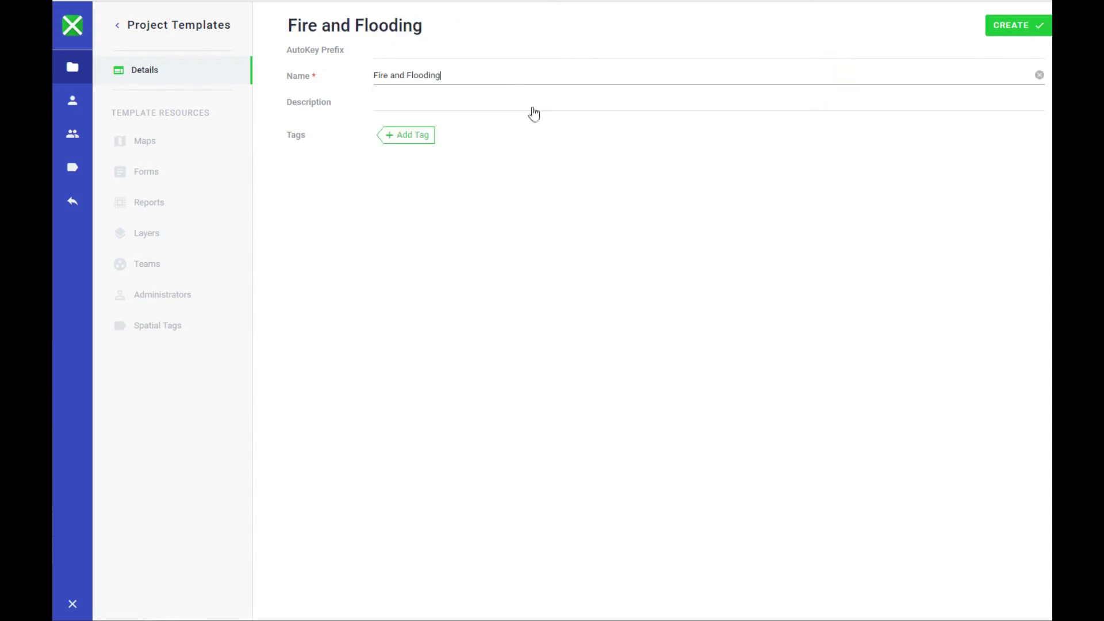
left_click(1023, 26)
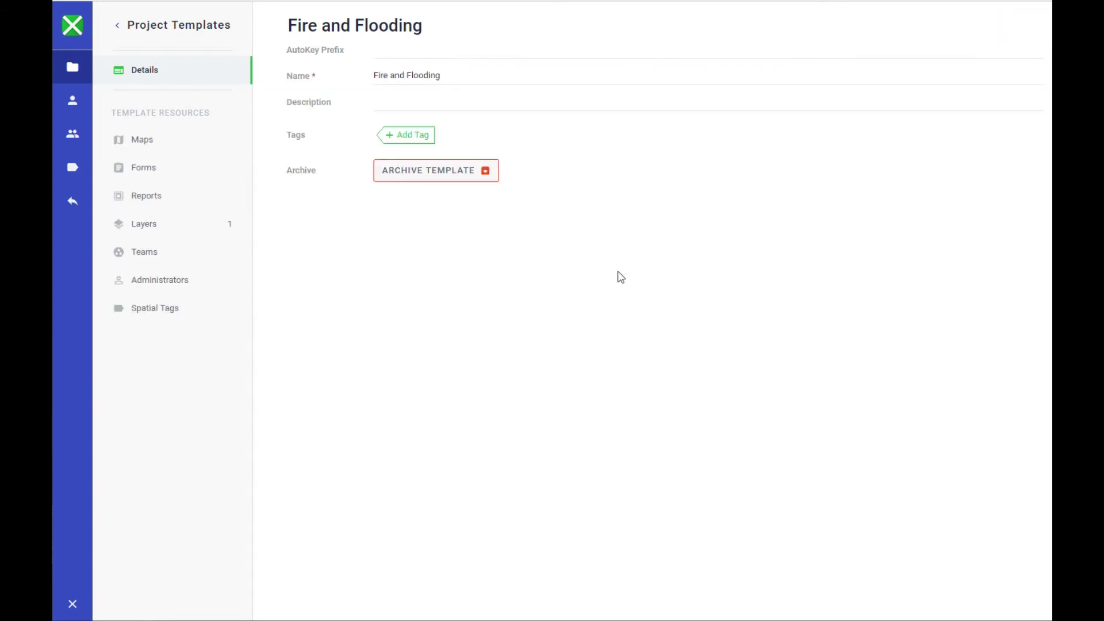